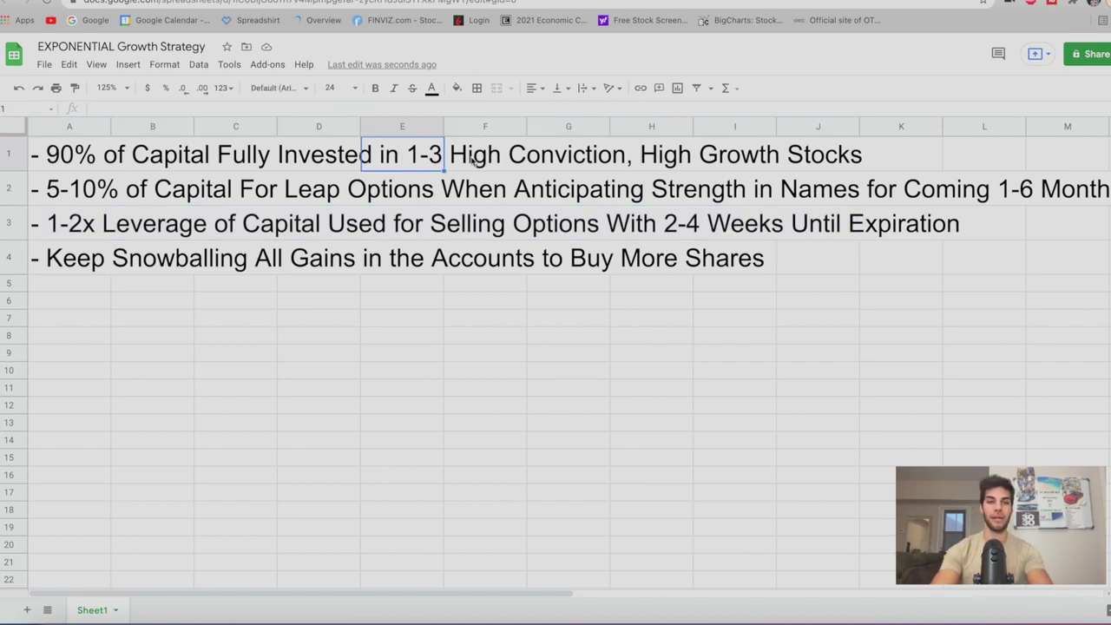
Step: Review the four strategy rules in rows 1 to 4, covering capital allocation, leap options, leverage for selling options and snowballing gains
key(ctrl+a)
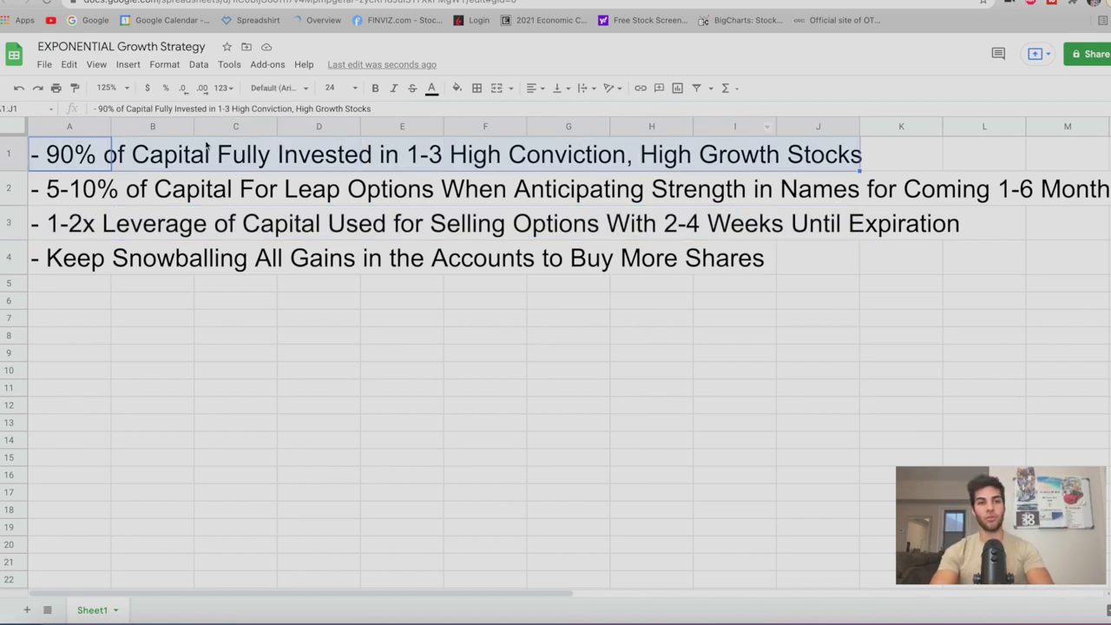
click(109, 200)
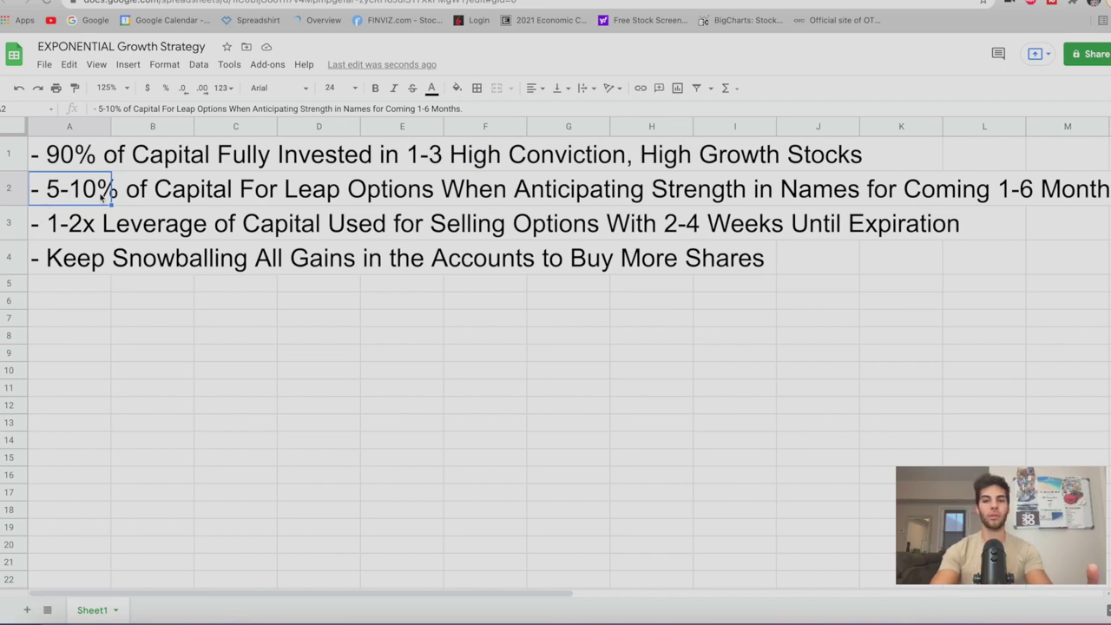
drag(78, 257, 575, 259)
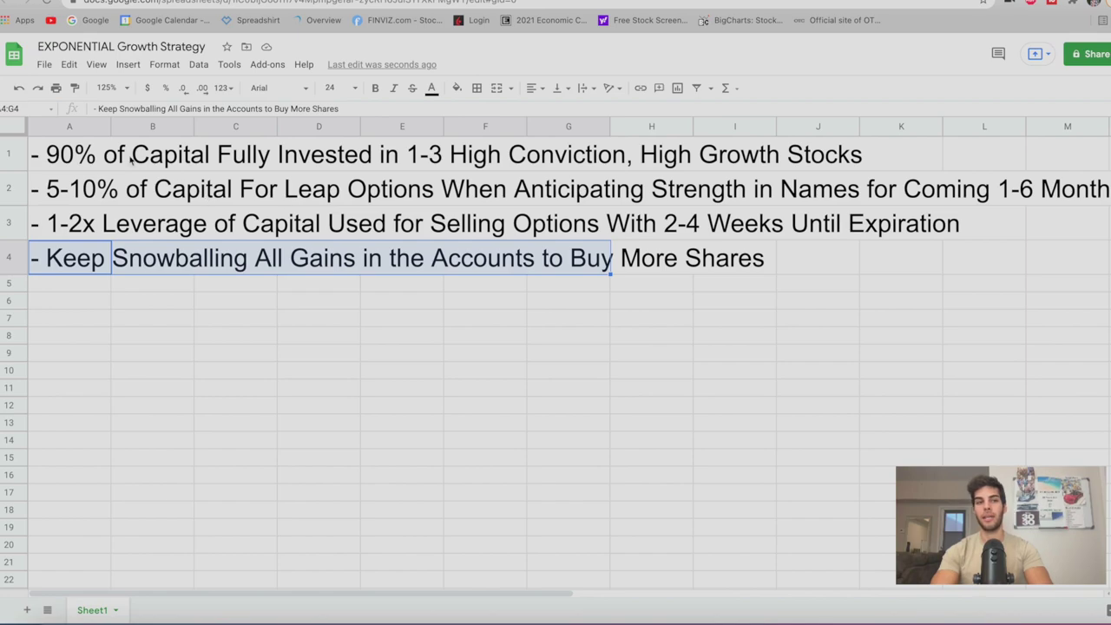
drag(122, 156, 256, 160)
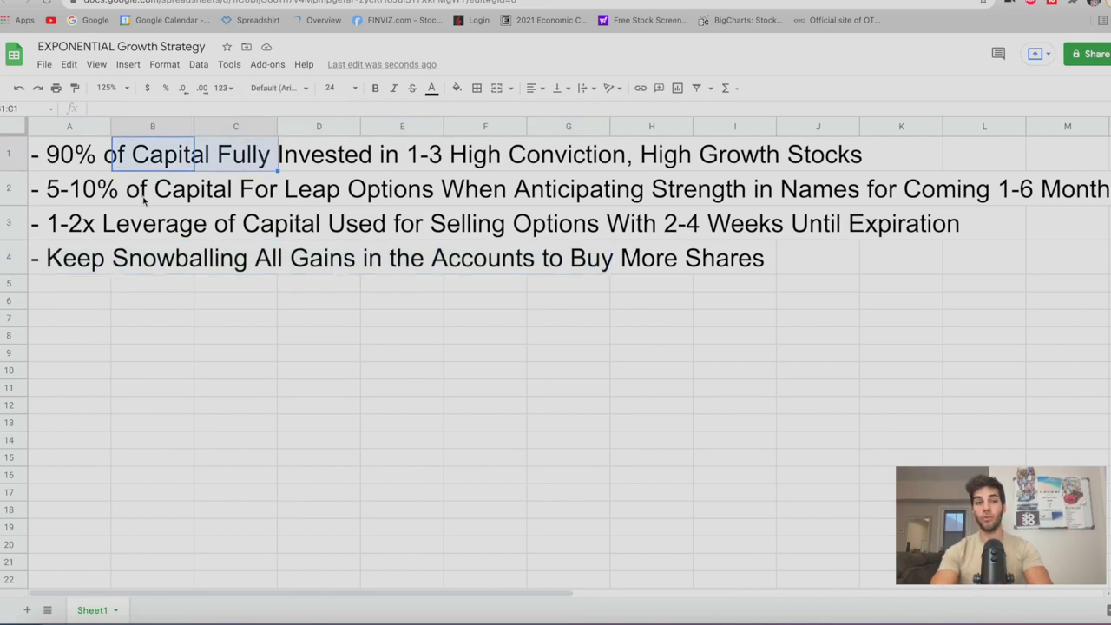
click(103, 224)
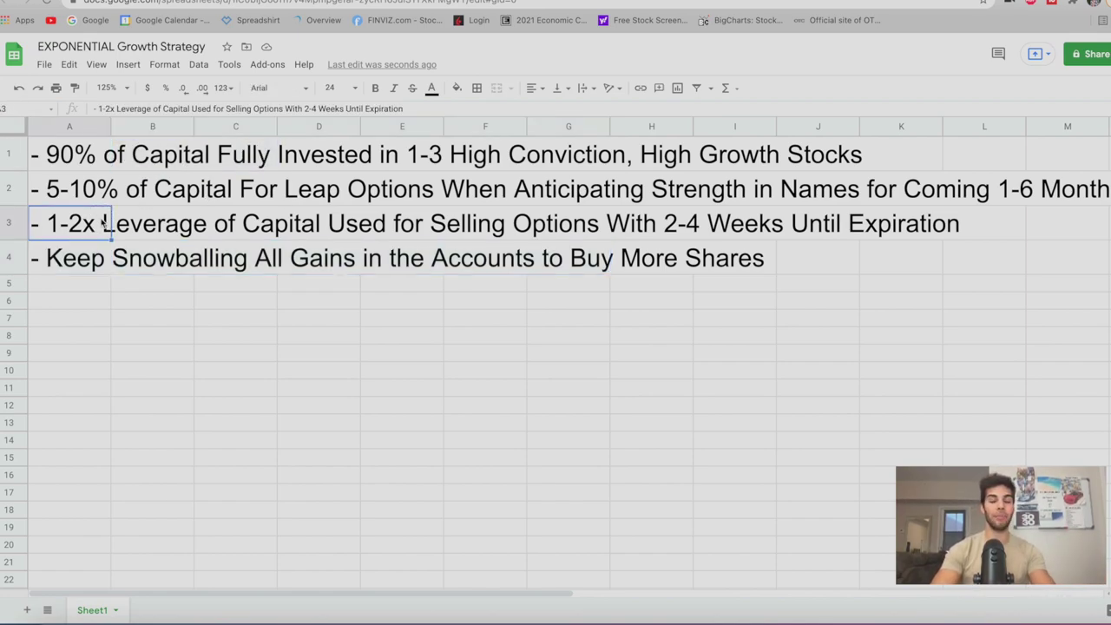
drag(134, 265, 417, 260)
drag(92, 155, 498, 156)
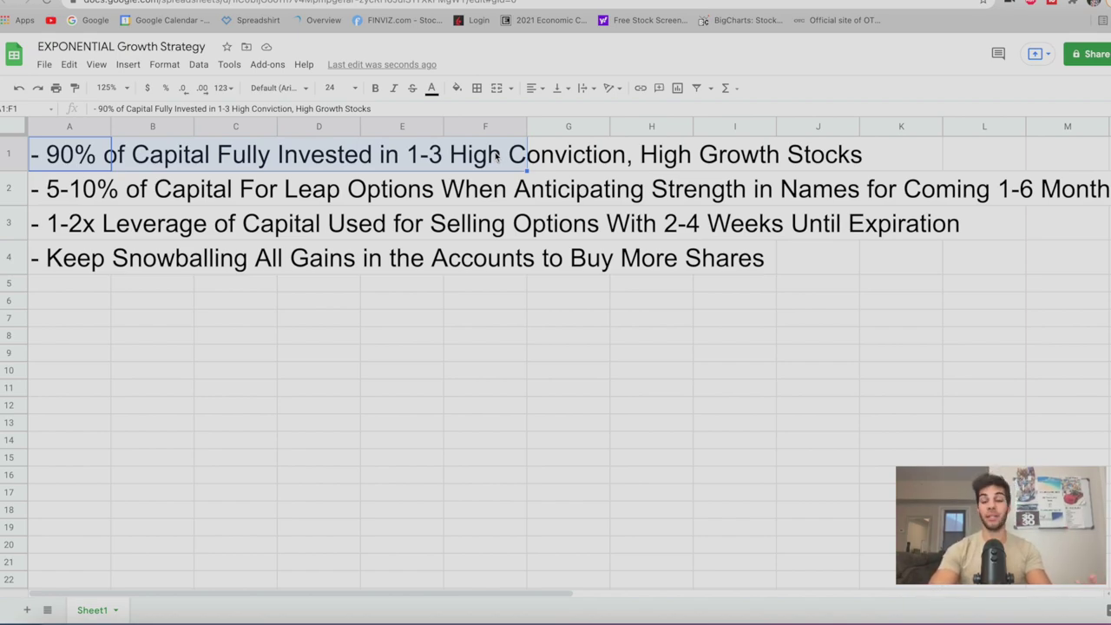
click(53, 228)
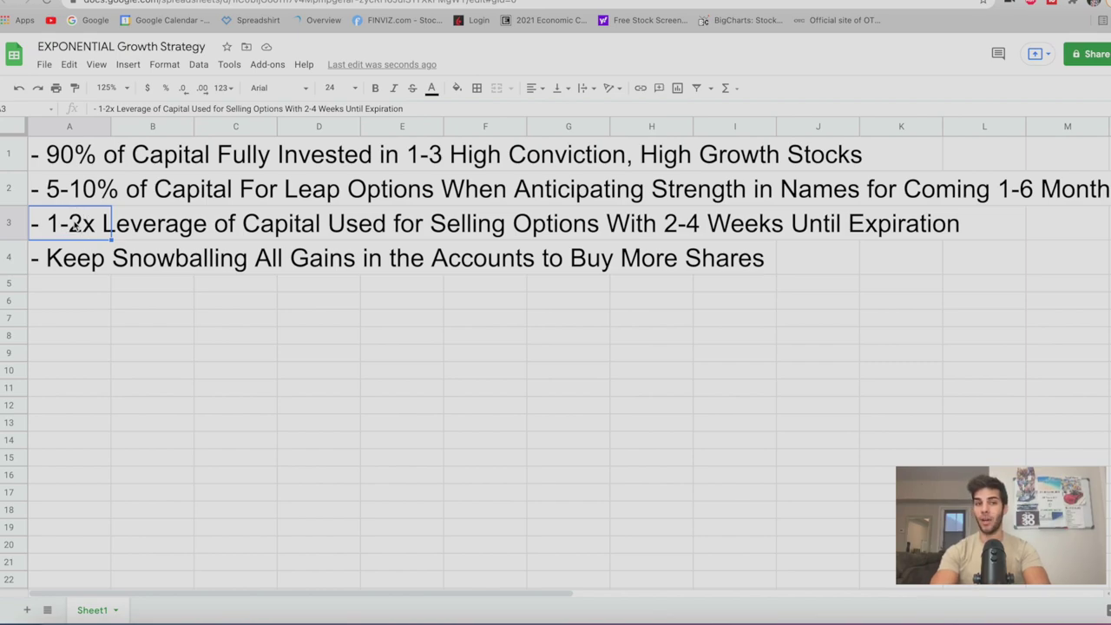
click(80, 187)
drag(108, 157, 373, 167)
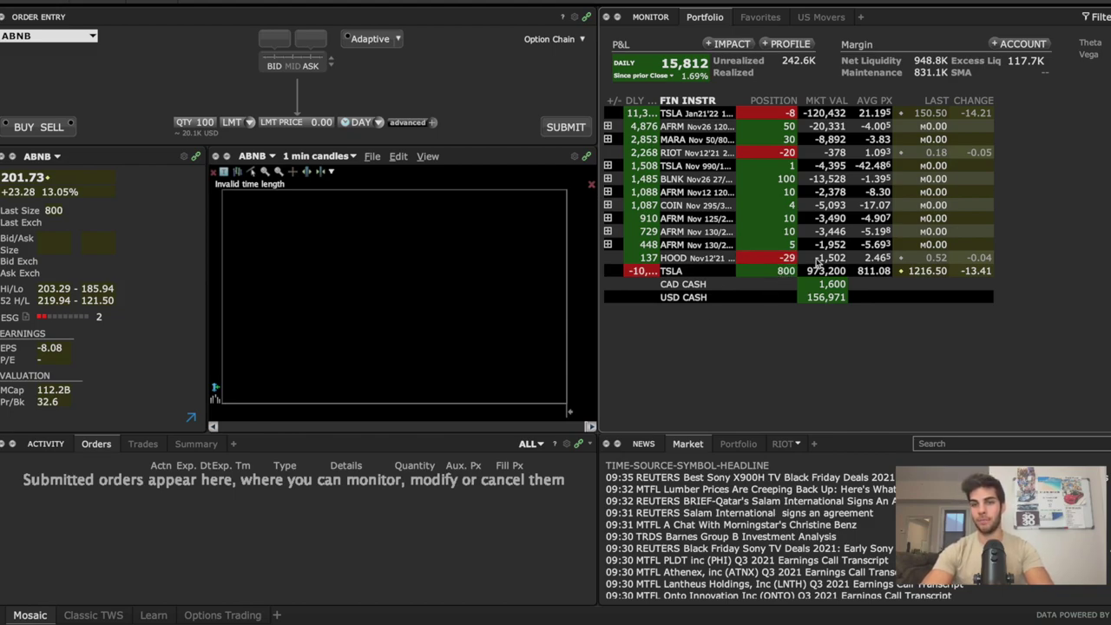
Step: Switch to the trading platform and examine the AFRM Nov26, MARA, RIOT and TSLA Nov option positions in the portfolio
mouse_move(799, 281)
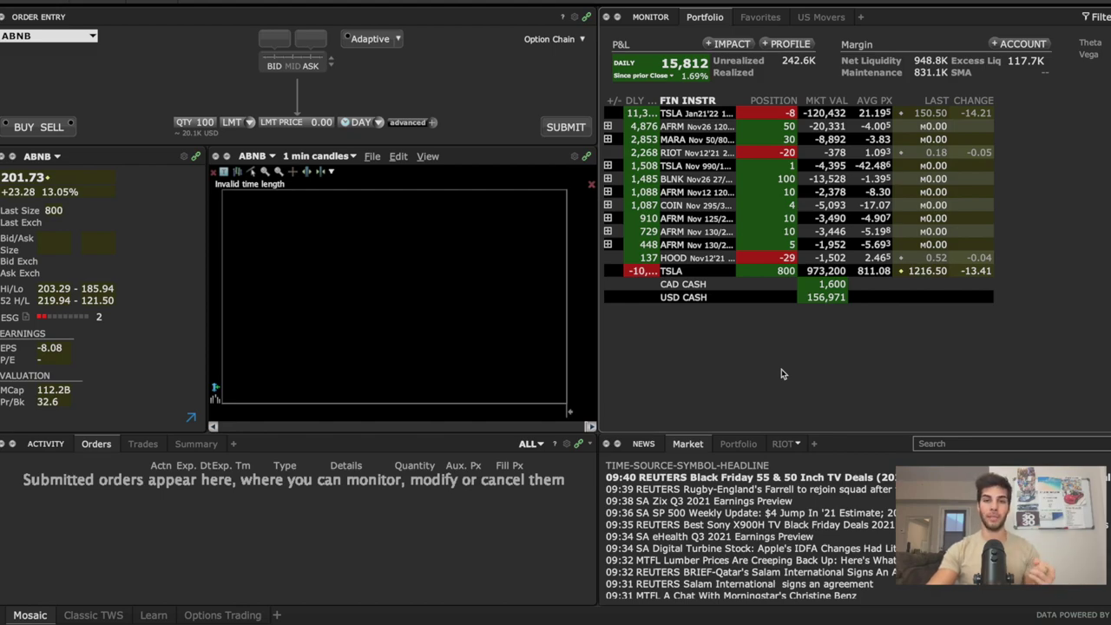
mouse_move(829, 134)
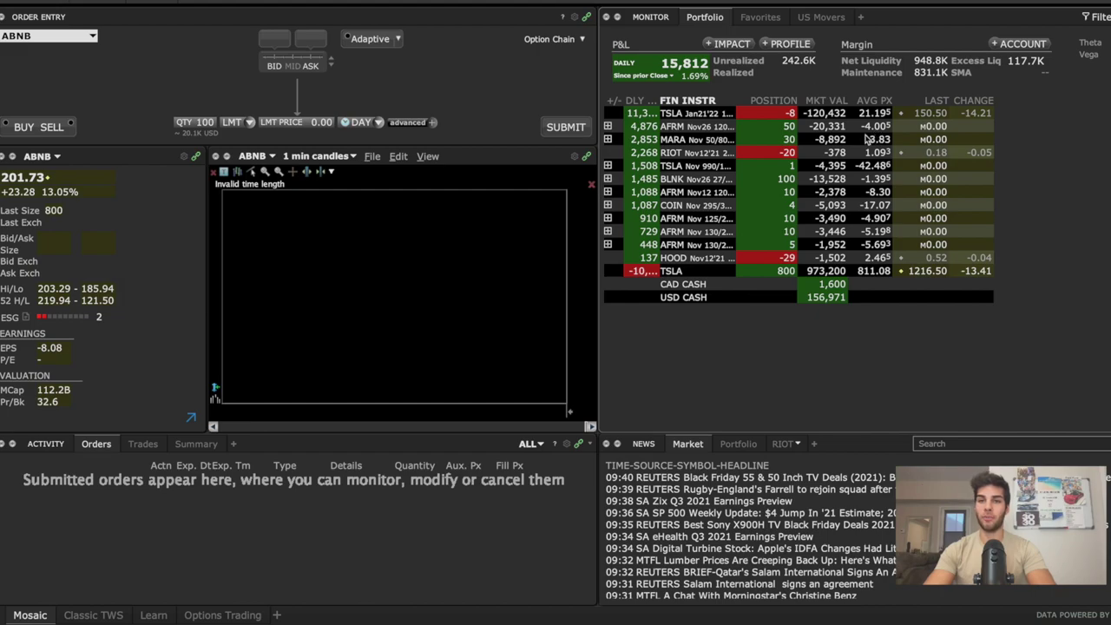
mouse_move(878, 132)
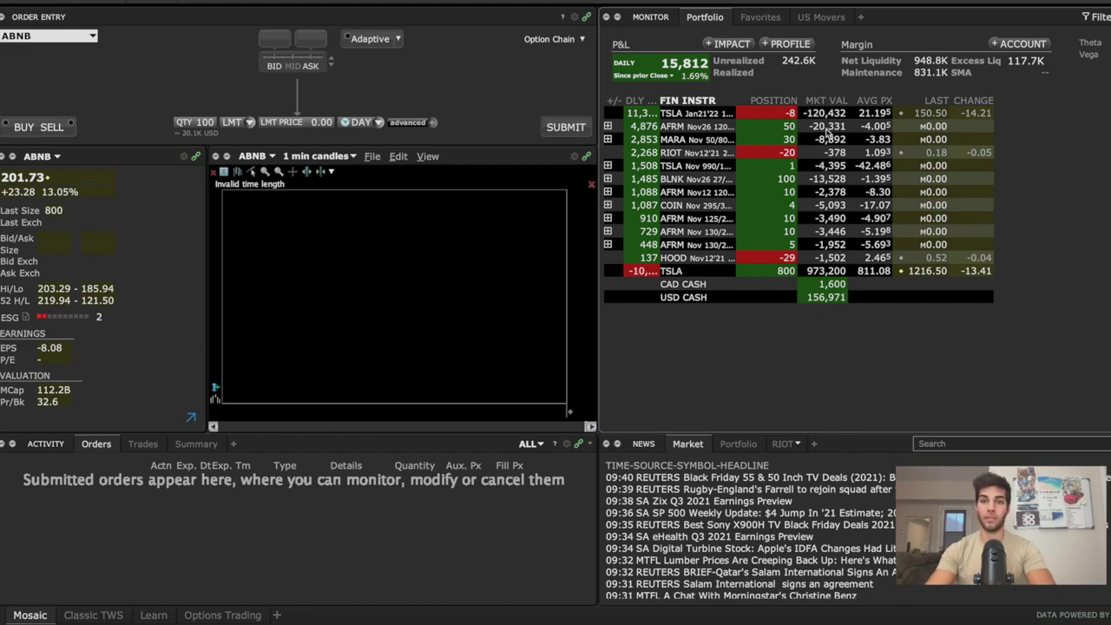
click(721, 128)
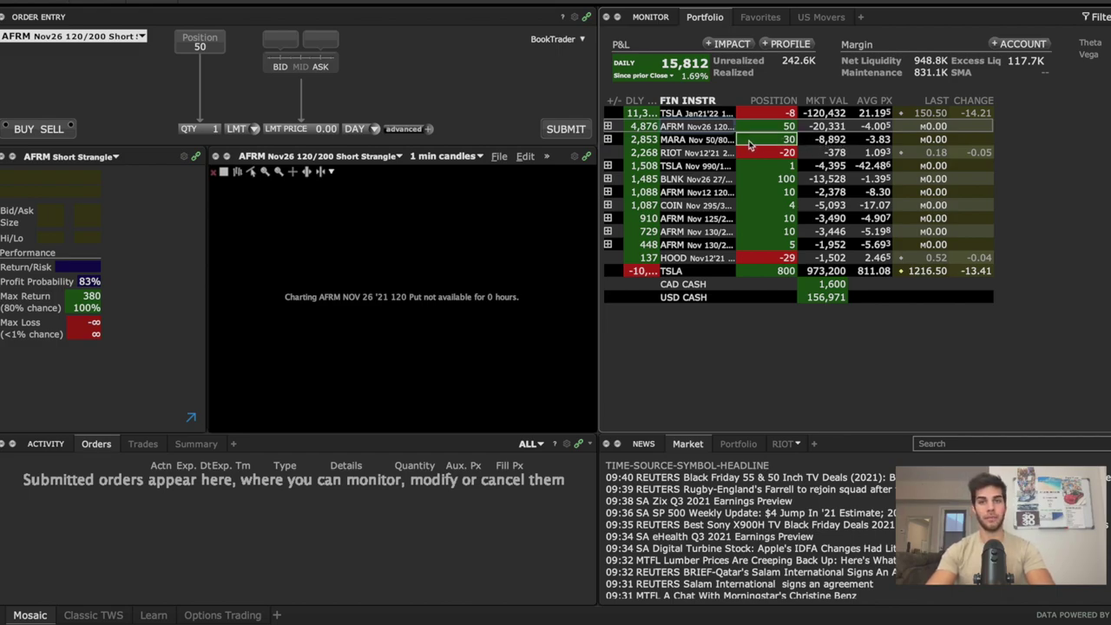
click(708, 145)
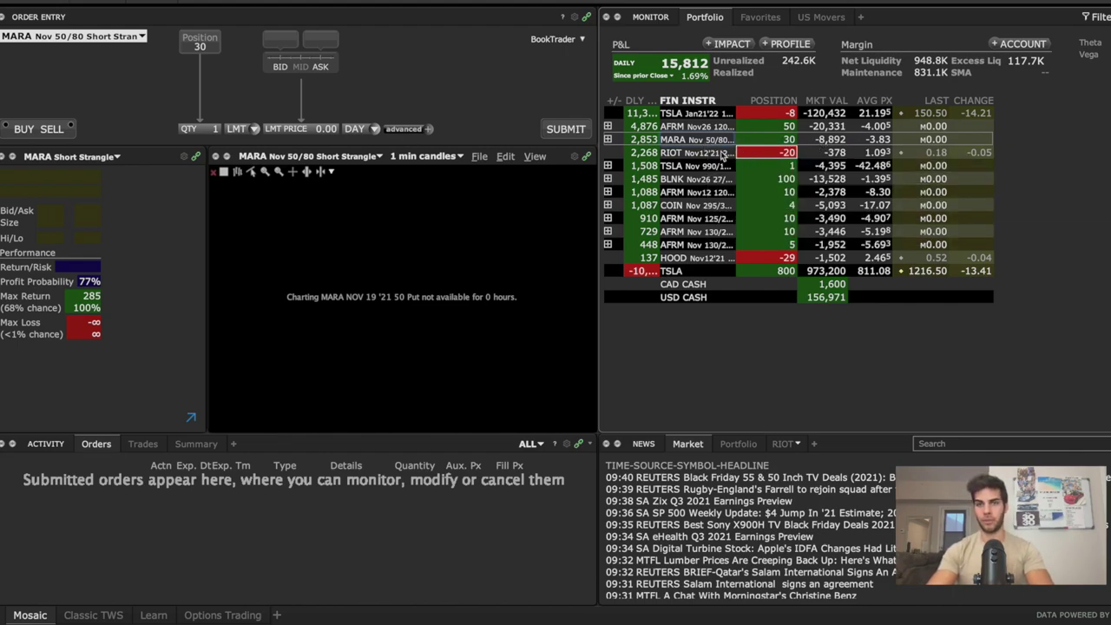
click(675, 156)
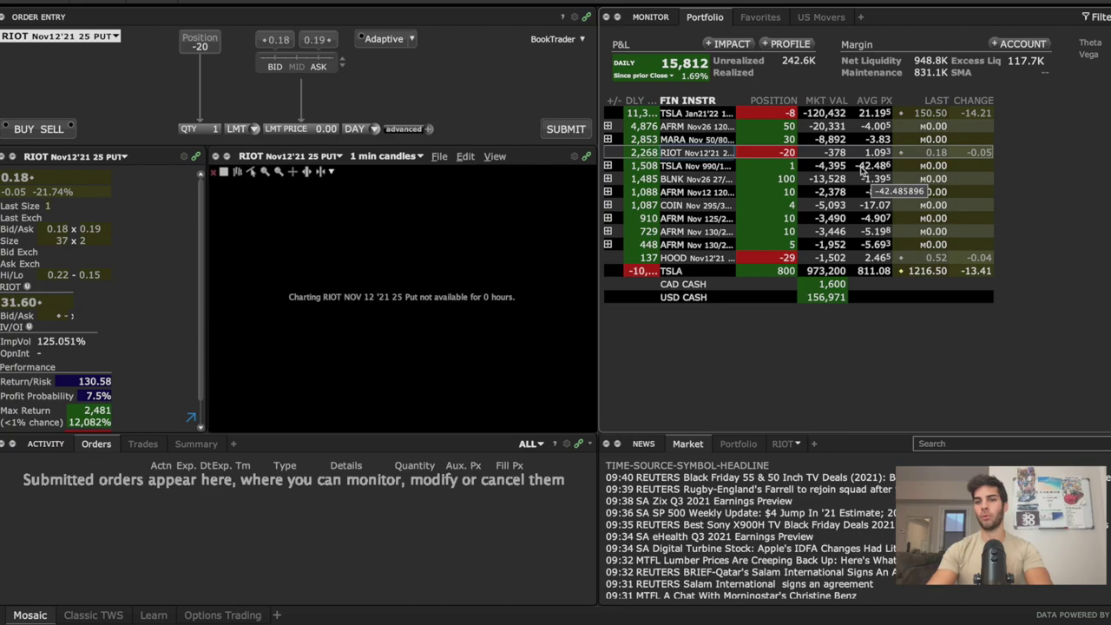
click(786, 168)
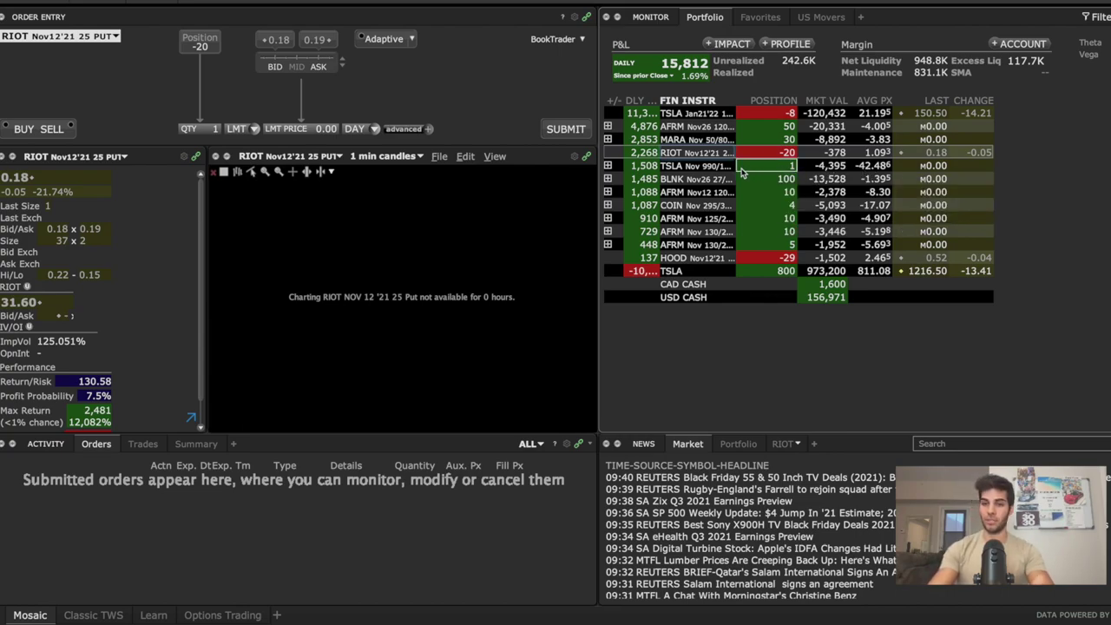
Step: Inspect the BLNK Nov26, COIN Nov and AFRM Nov option positions, including their average prices and market values
click(717, 180)
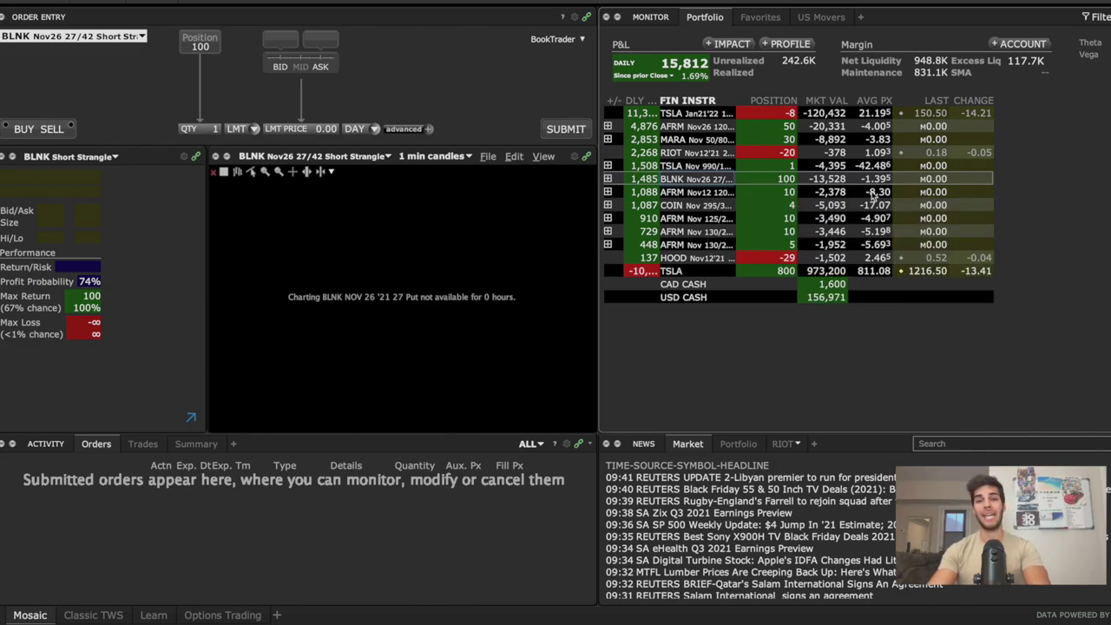
click(712, 209)
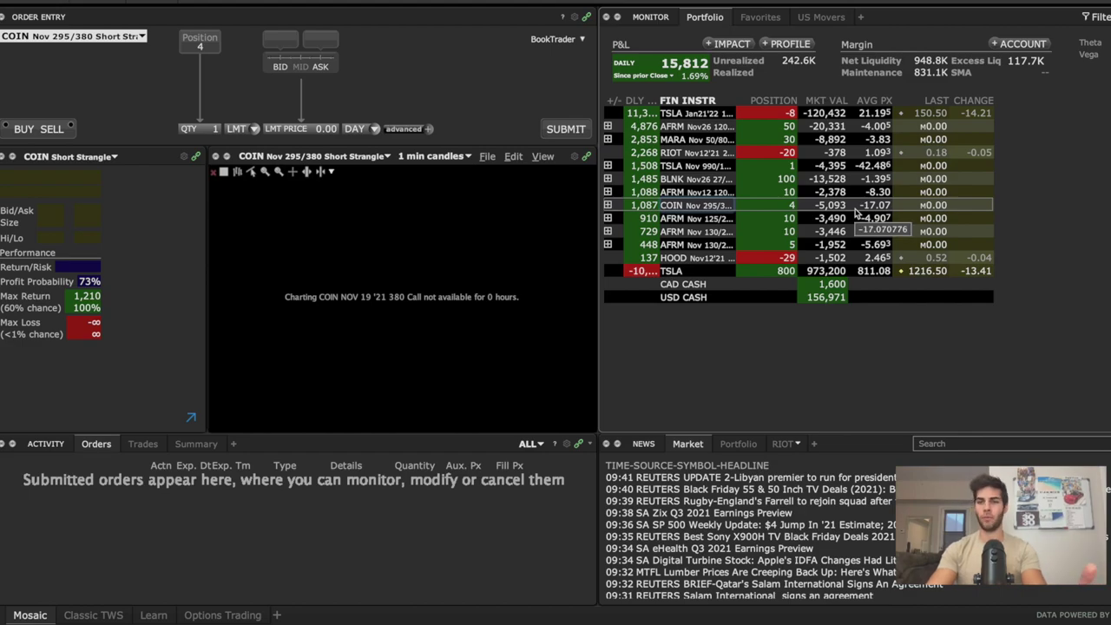
mouse_move(820, 209)
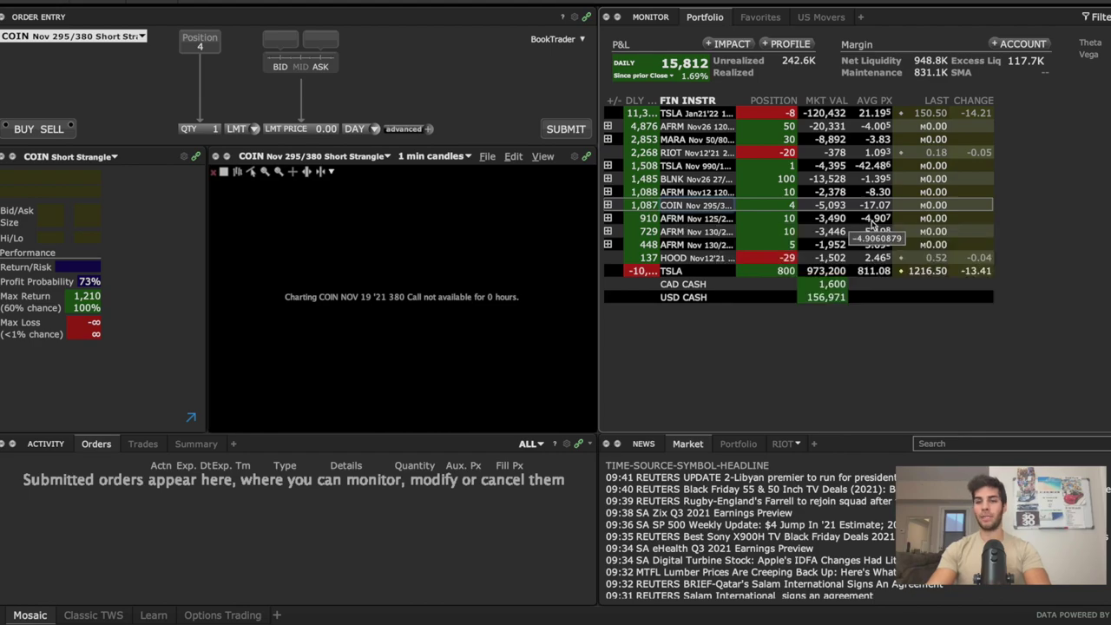
mouse_move(866, 223)
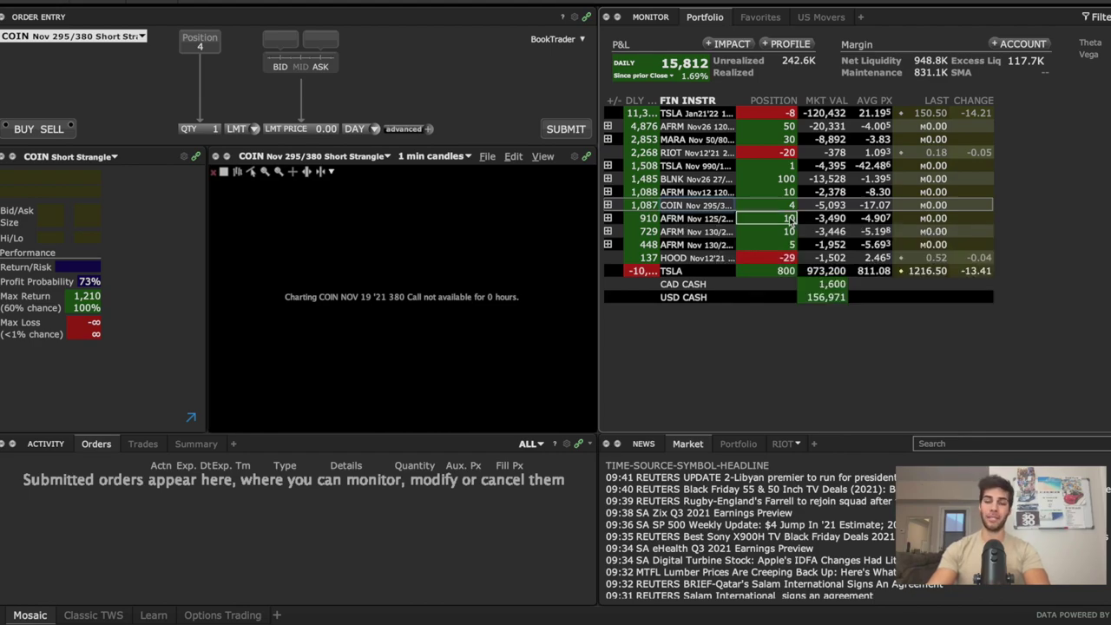
mouse_move(788, 222)
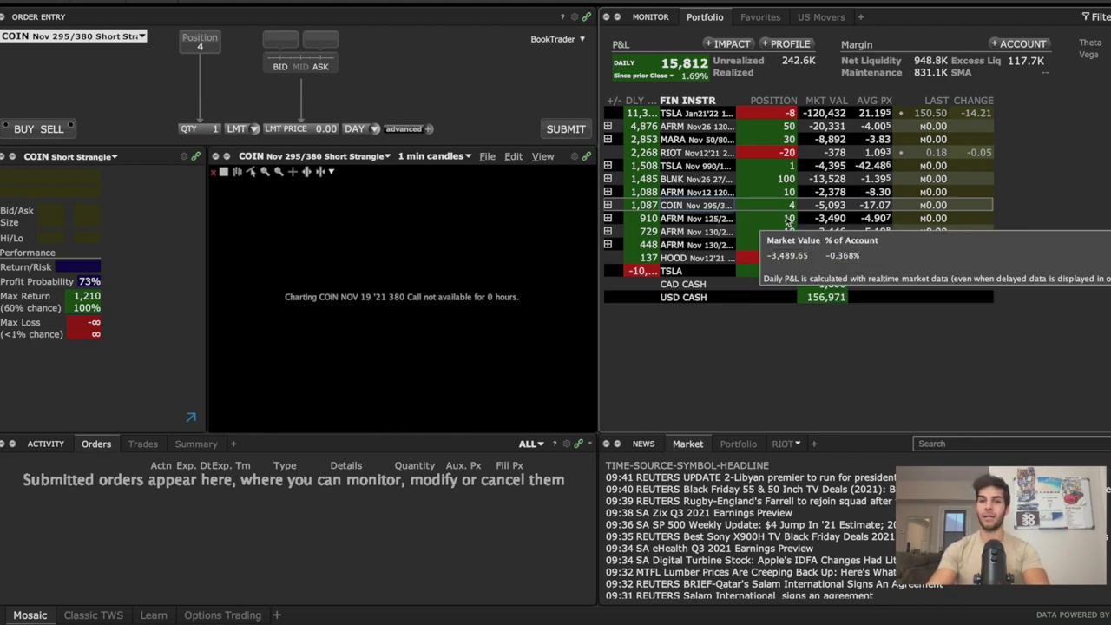
mouse_move(711, 236)
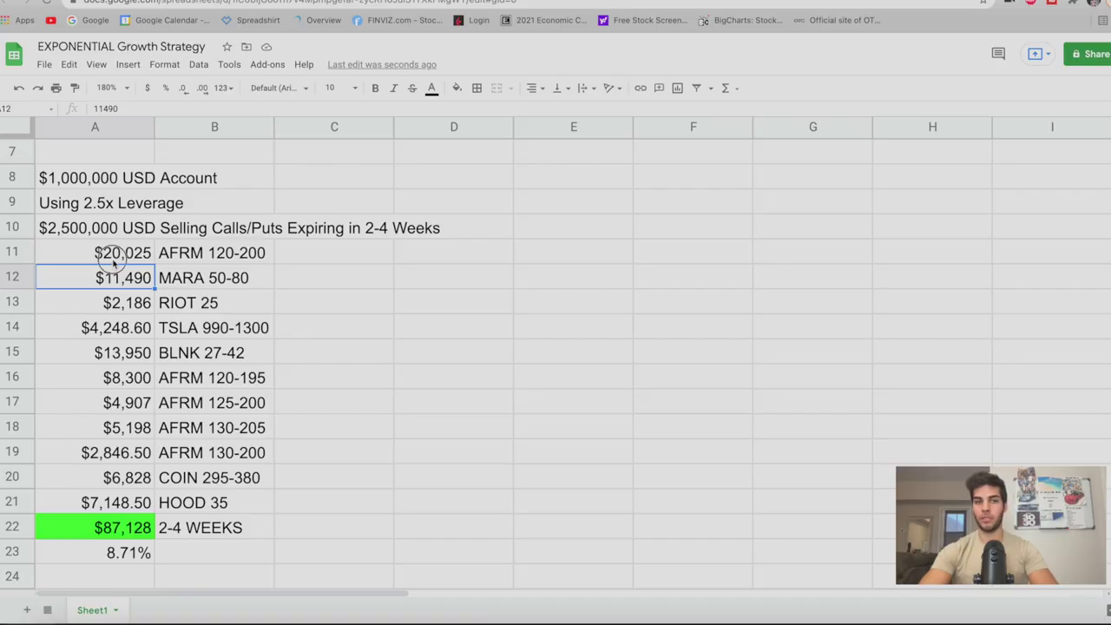
Step: Switch to the Google Sheets growth strategy example and go through each option premium from A11 to A21, from AFRM 120-200 to HOOD 35
click(117, 255)
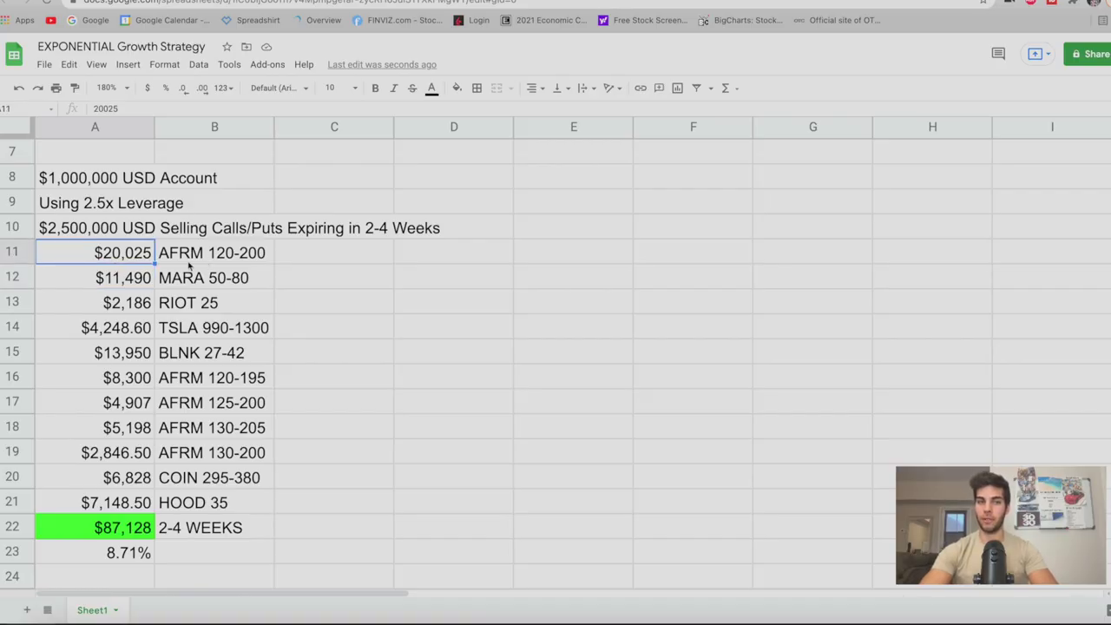
click(133, 282)
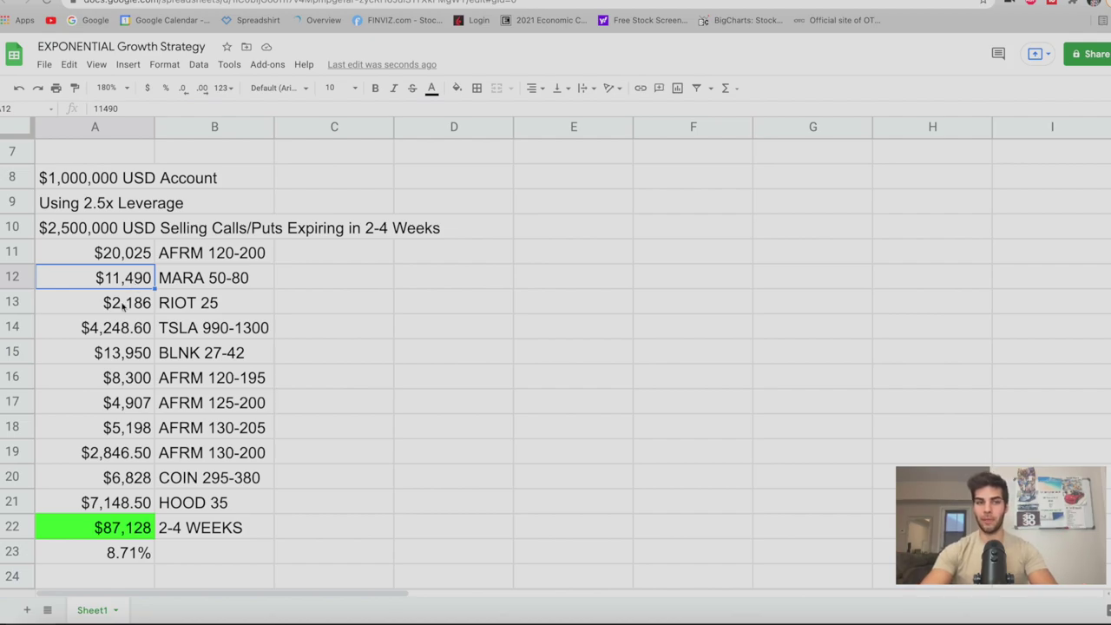
click(120, 306)
click(96, 332)
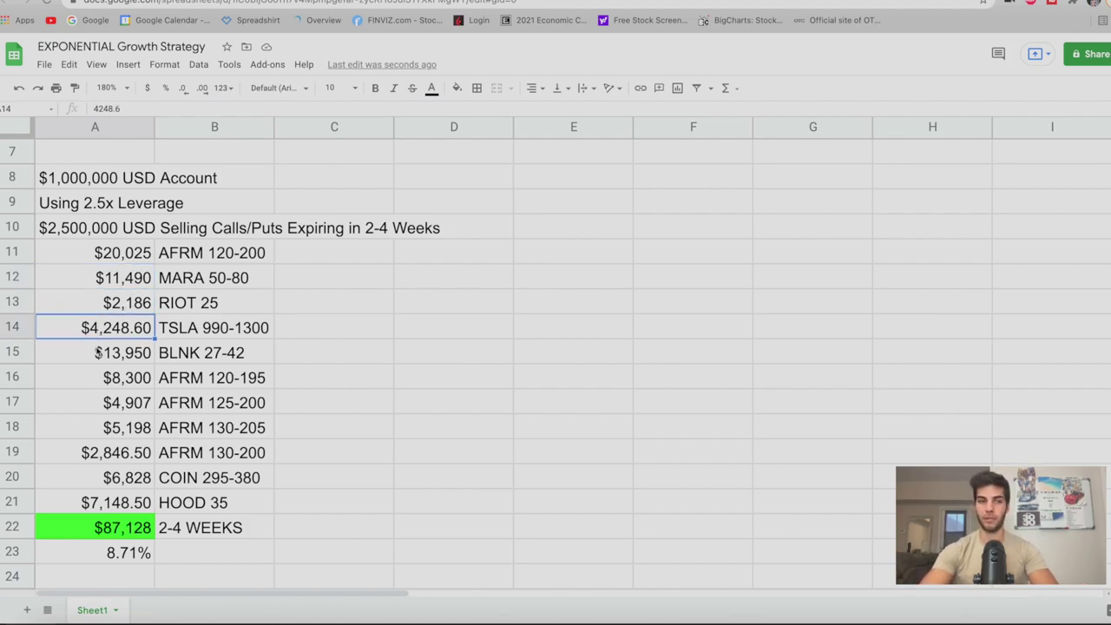
click(98, 354)
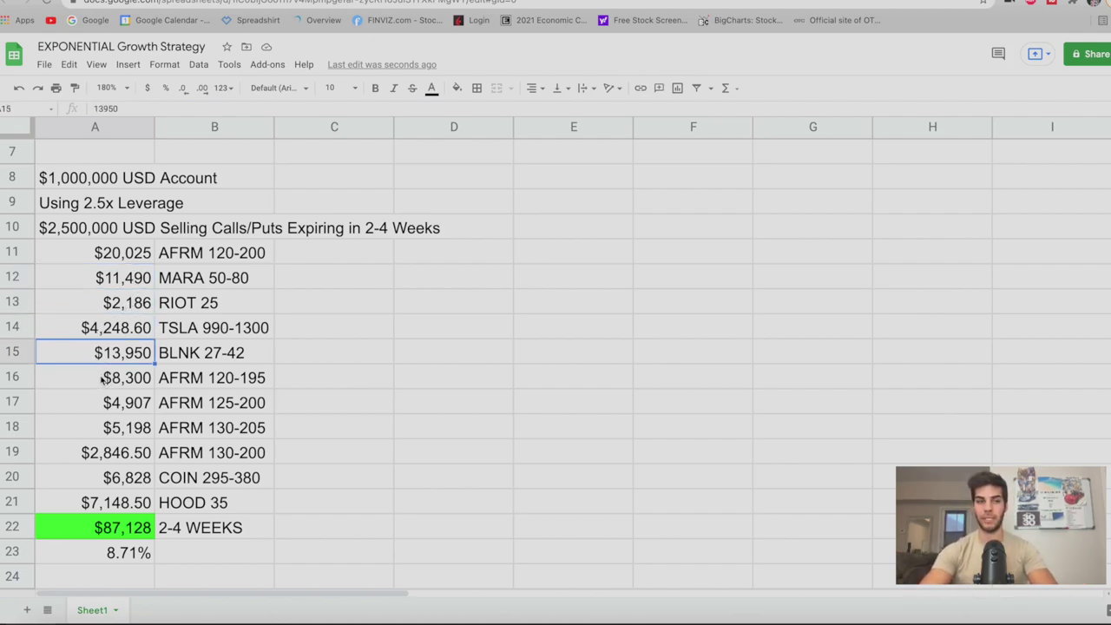
click(102, 379)
click(101, 404)
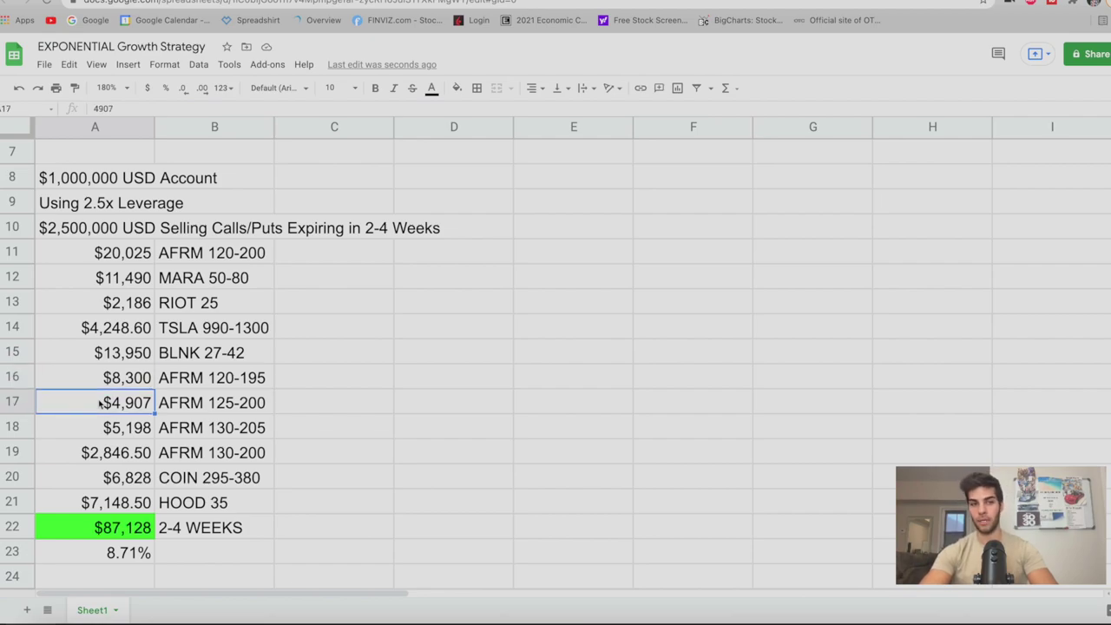
click(102, 426)
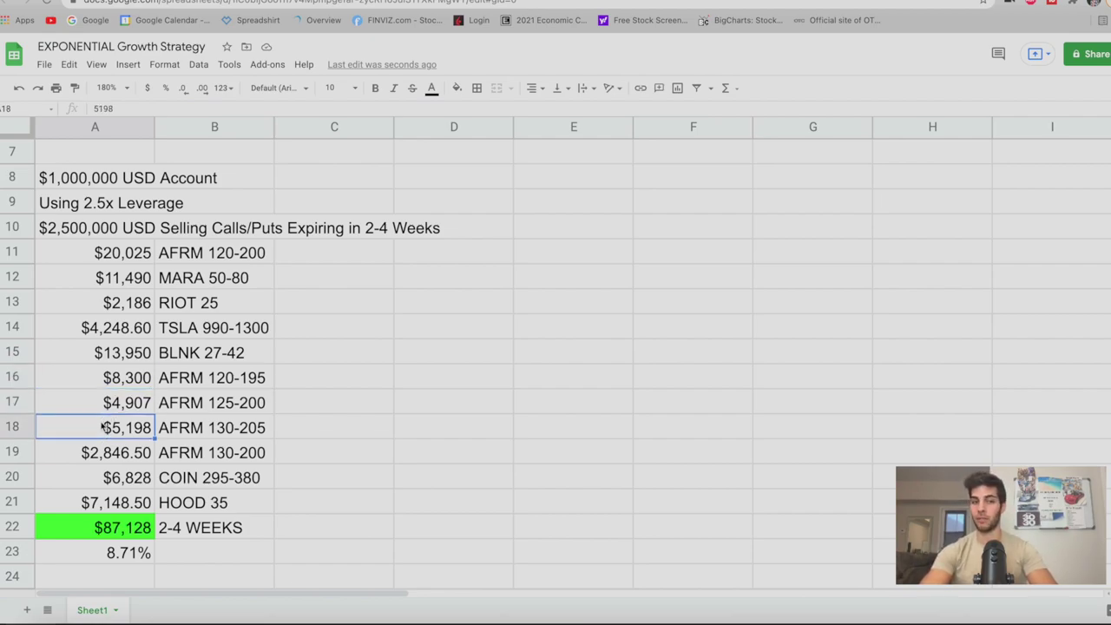
click(100, 453)
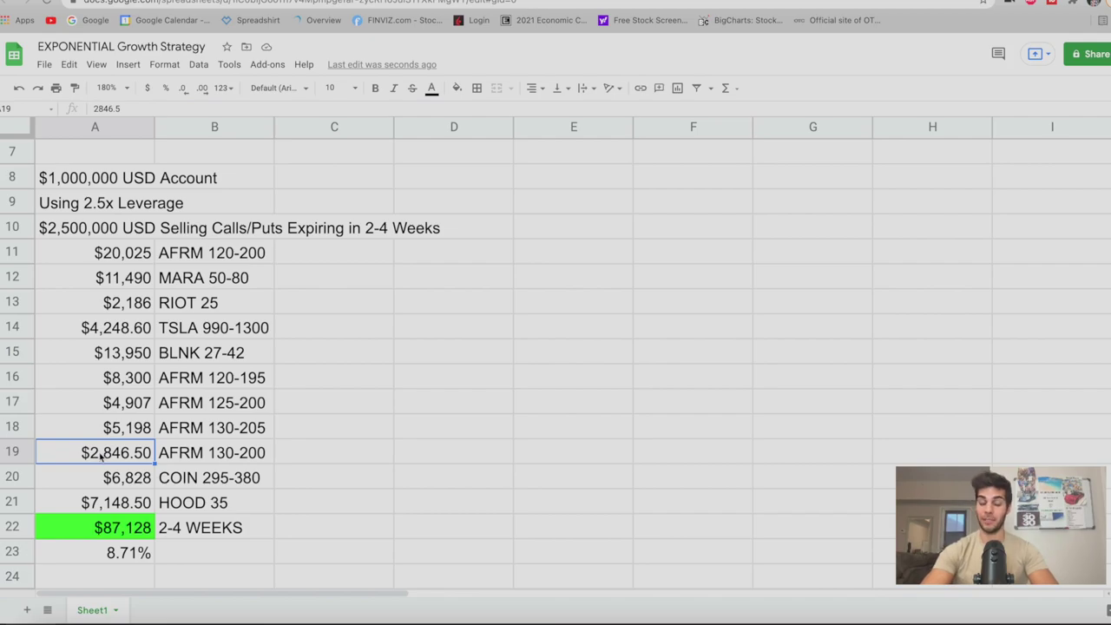
click(105, 478)
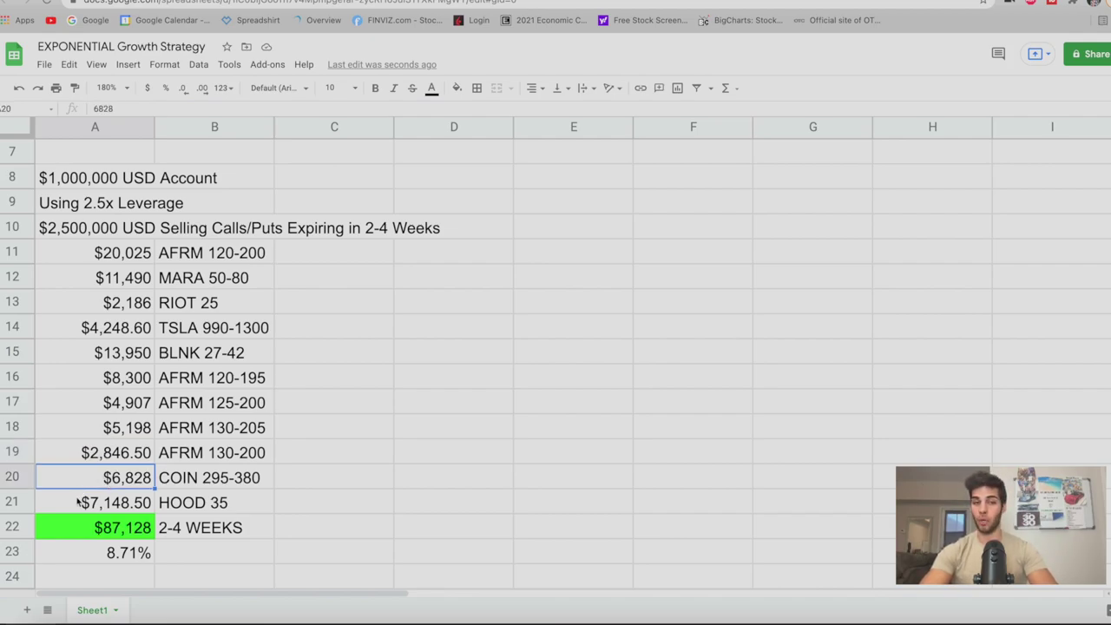
click(80, 503)
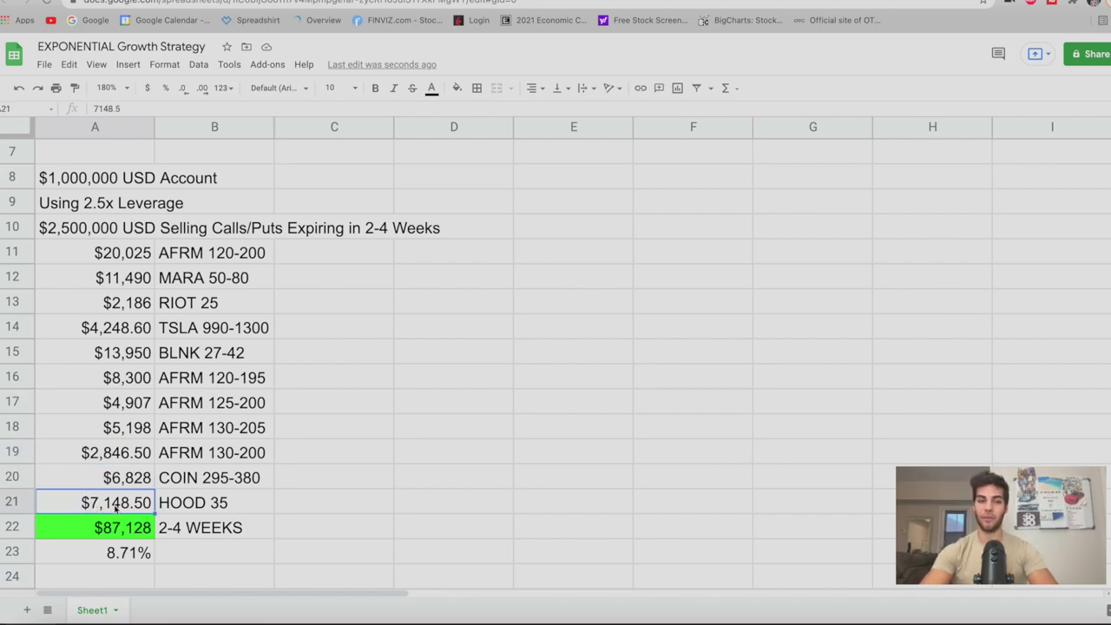
Step: Examine the premium total for 2-4 weeks in row 22 and the percentage return in A23 against the account size in A8
click(178, 531)
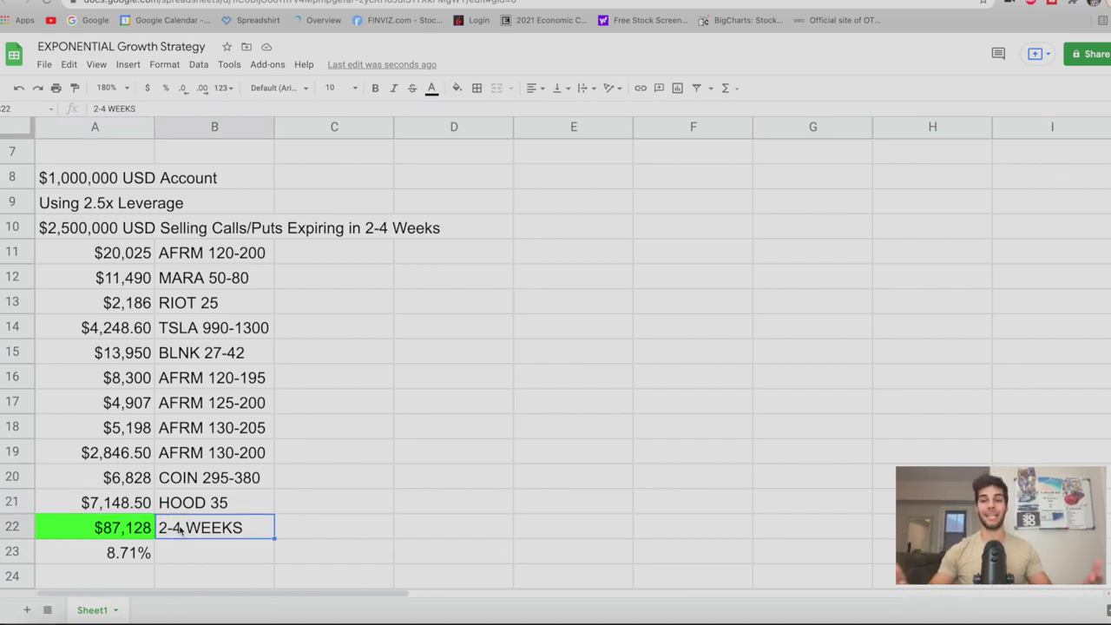
click(119, 531)
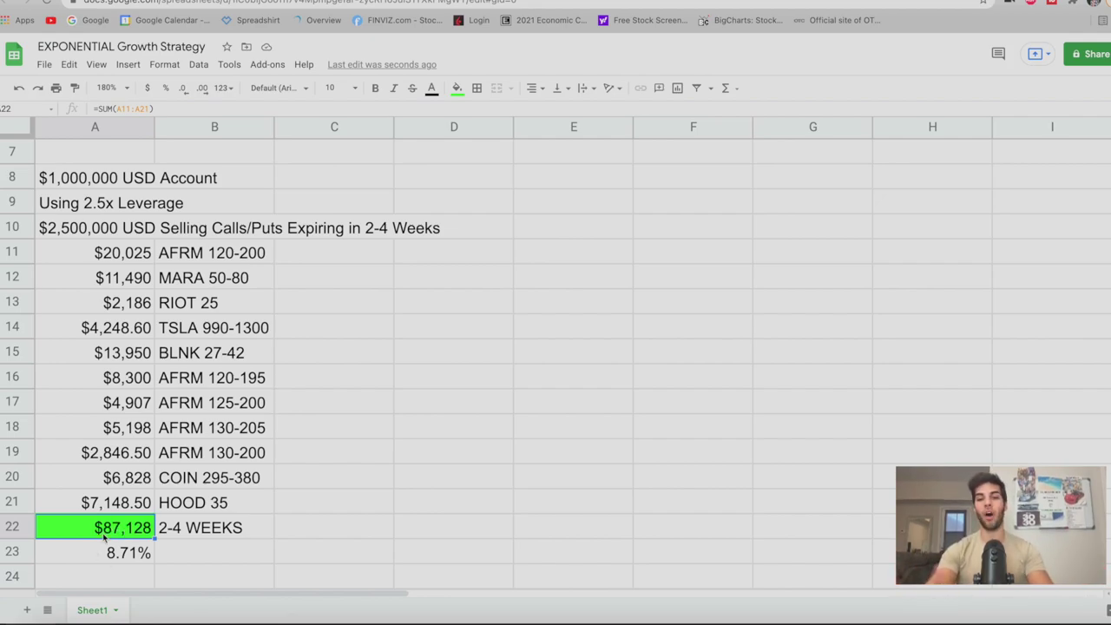
click(109, 553)
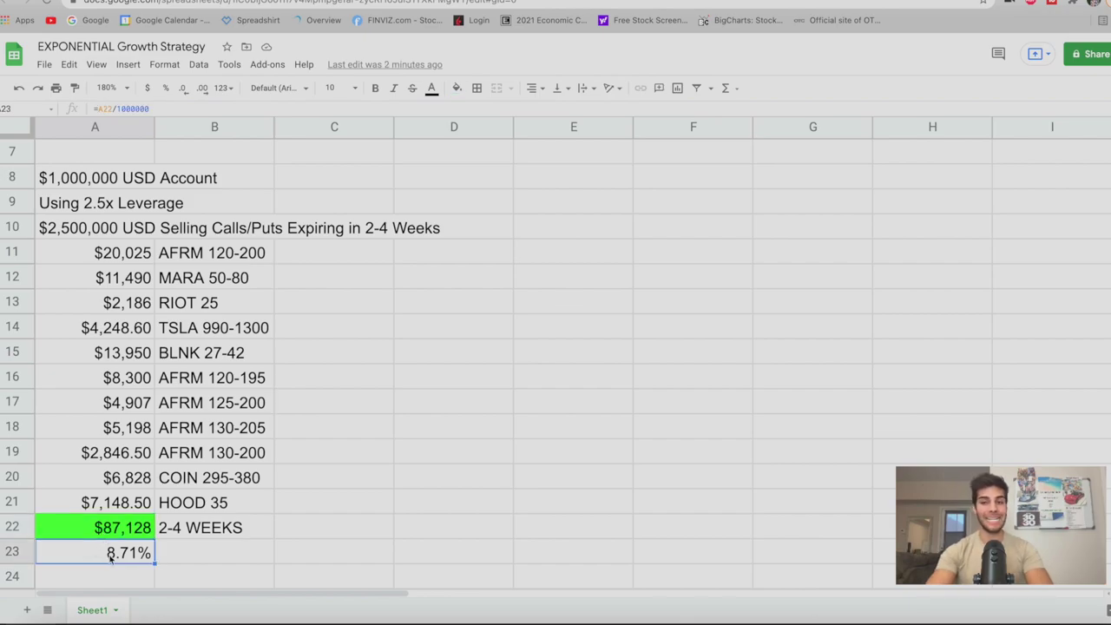
scroll(109, 558, up, 1)
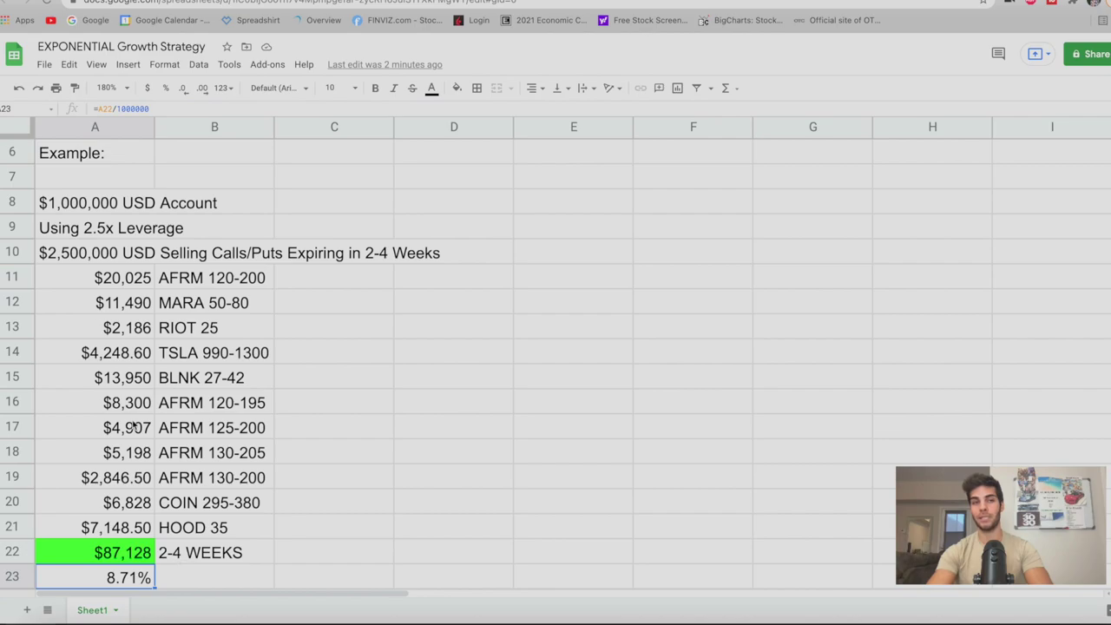
click(66, 208)
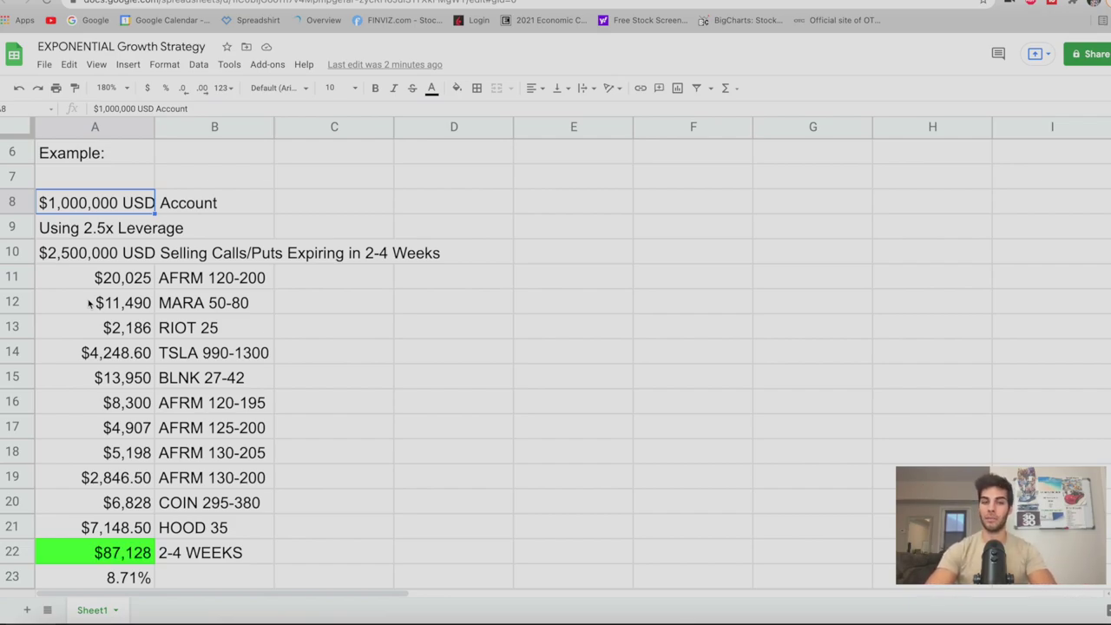
click(103, 578)
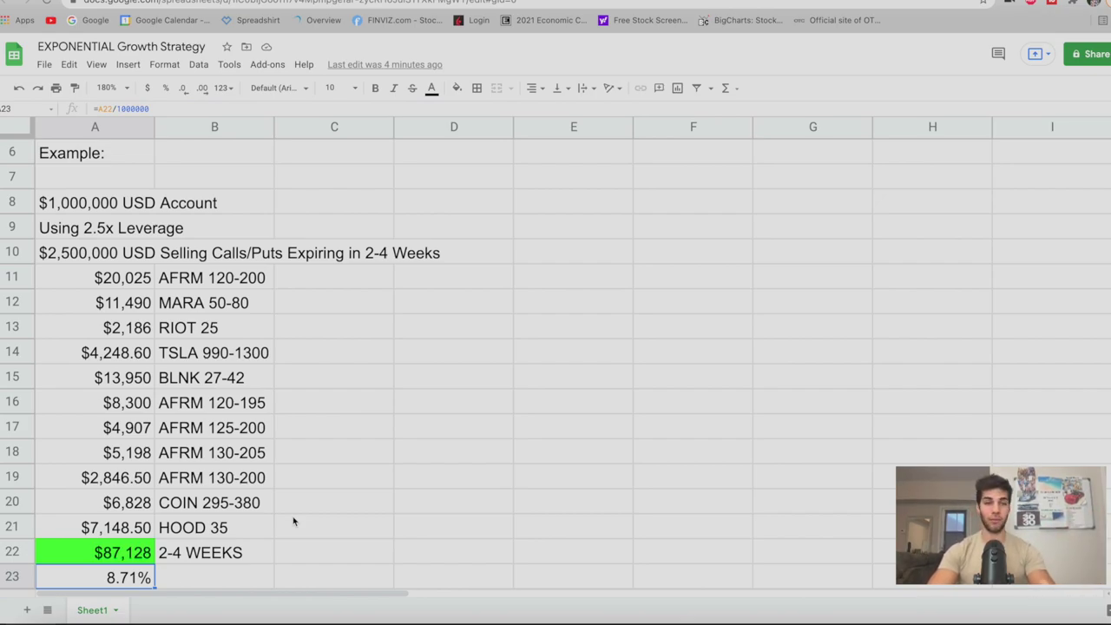
click(85, 205)
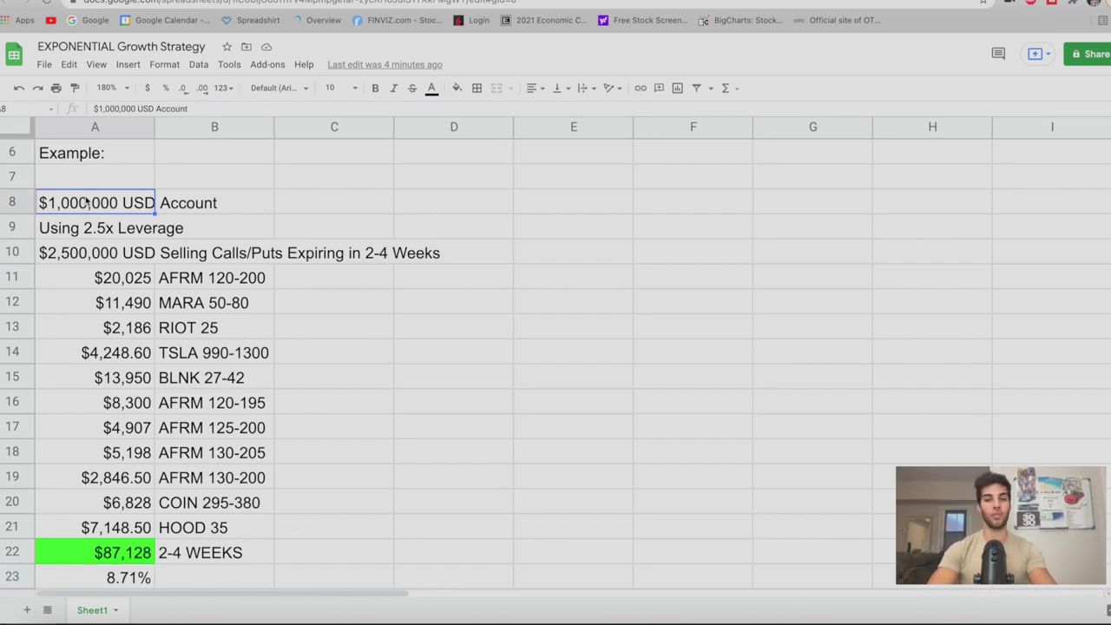